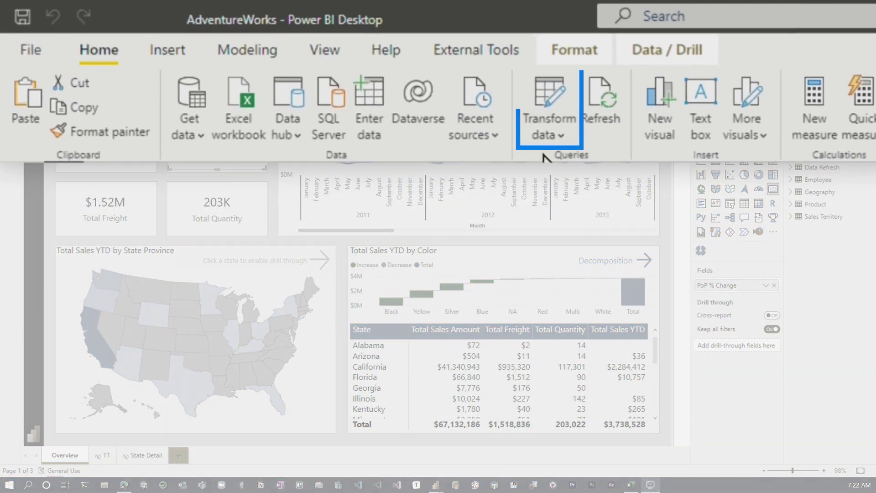
Copy the Product query from the AdventureWorks Power Query Editor
click(560, 96)
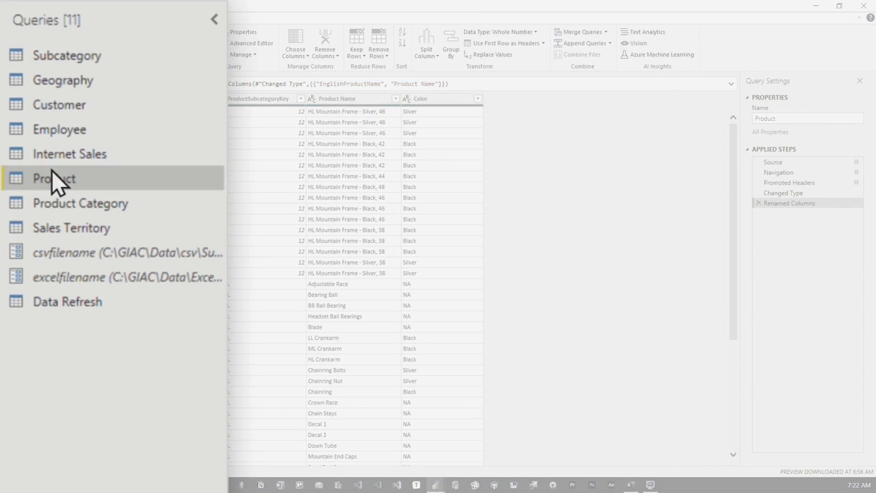
right_click(52, 170)
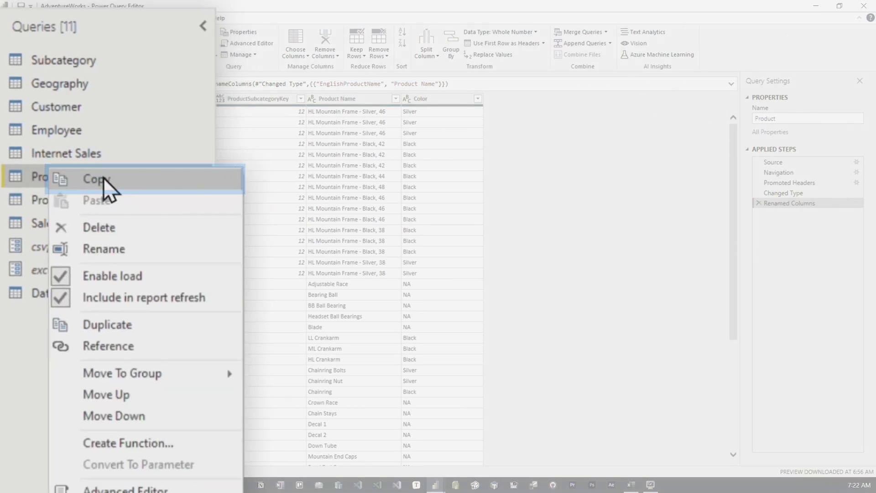
click(111, 188)
Paste the Product query into the empty queries list of the untitled Power BI file
mouse_move(435, 484)
click(468, 452)
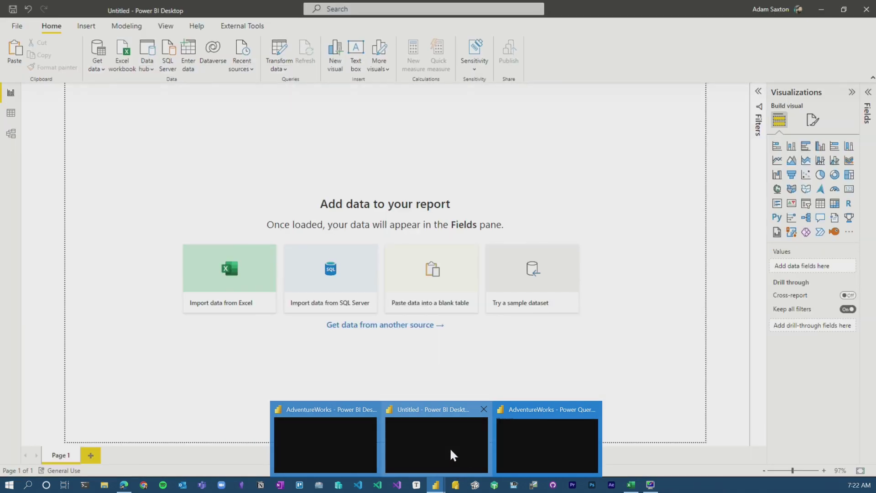
click(553, 110)
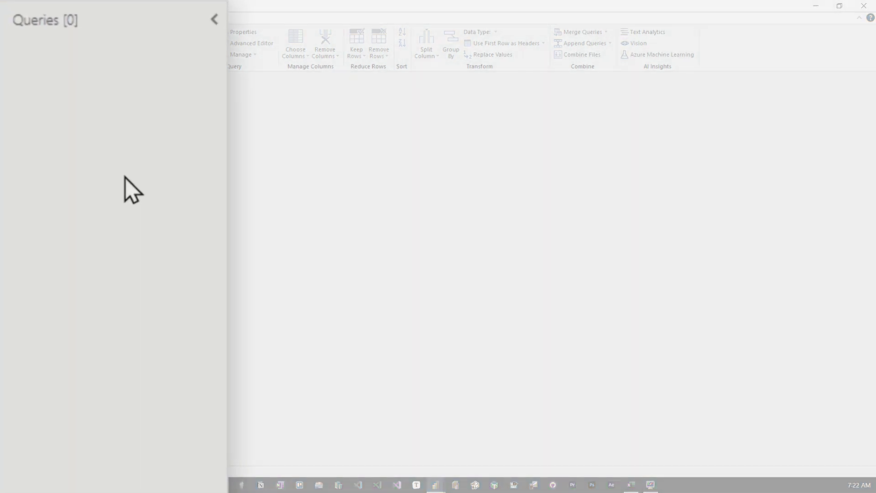
right_click(130, 175)
click(176, 188)
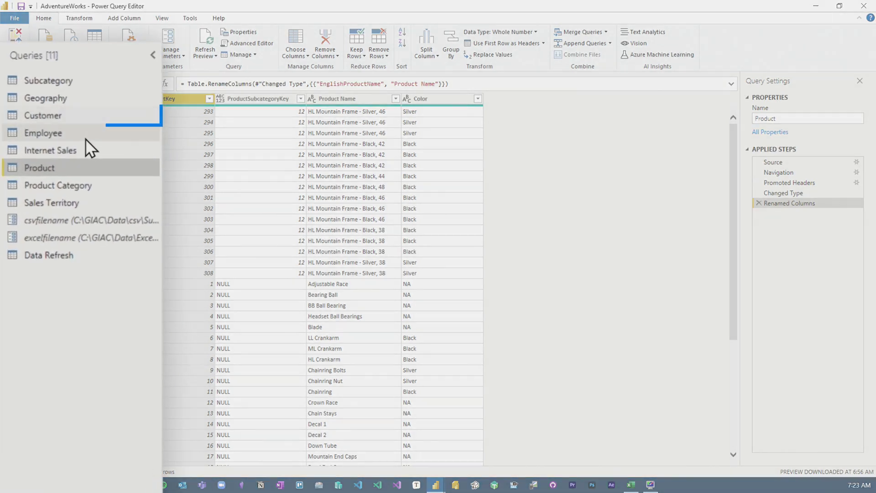
Copy Customer with its excelfilename parameter from AdventureWorks and paste both into the untitled file
click(75, 108)
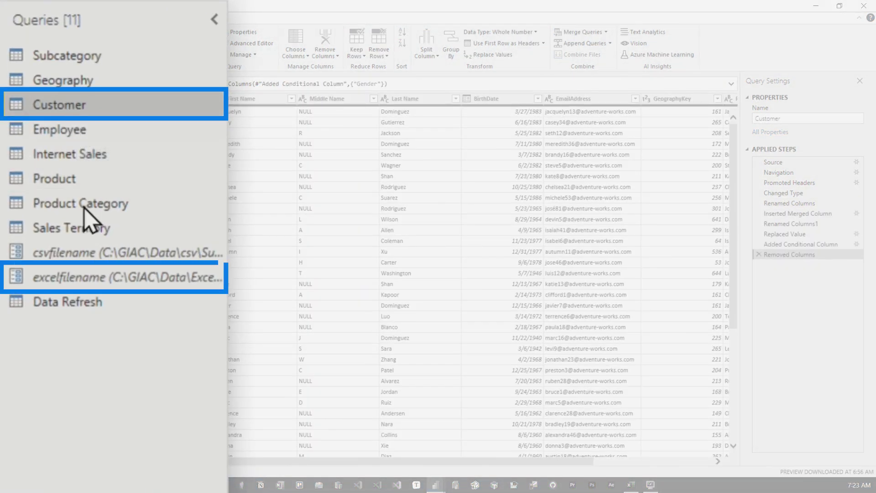
right_click(65, 110)
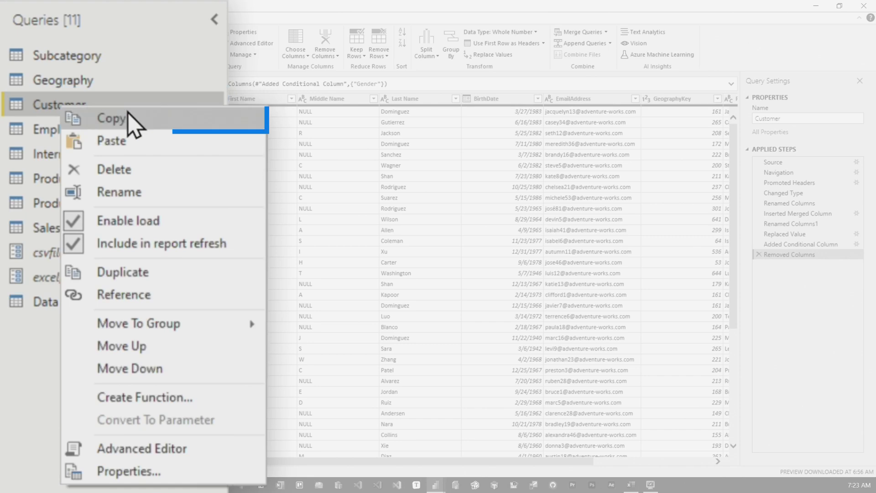
click(111, 118)
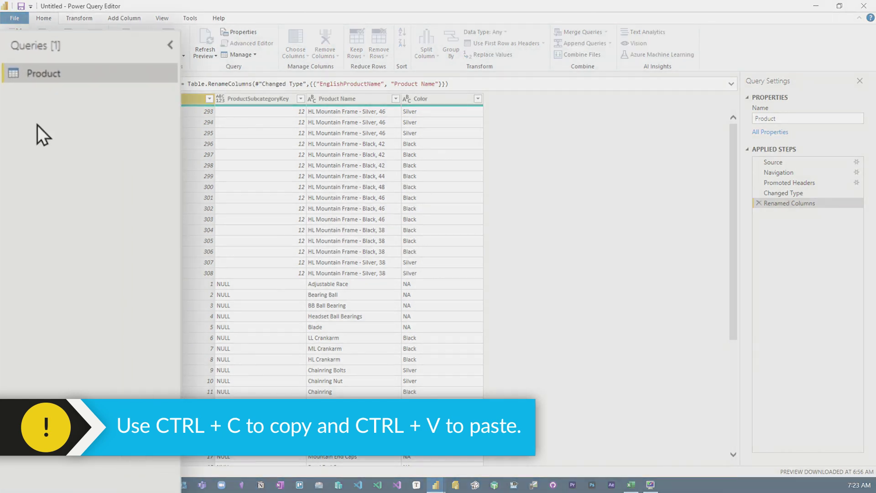
key(ctrl+v)
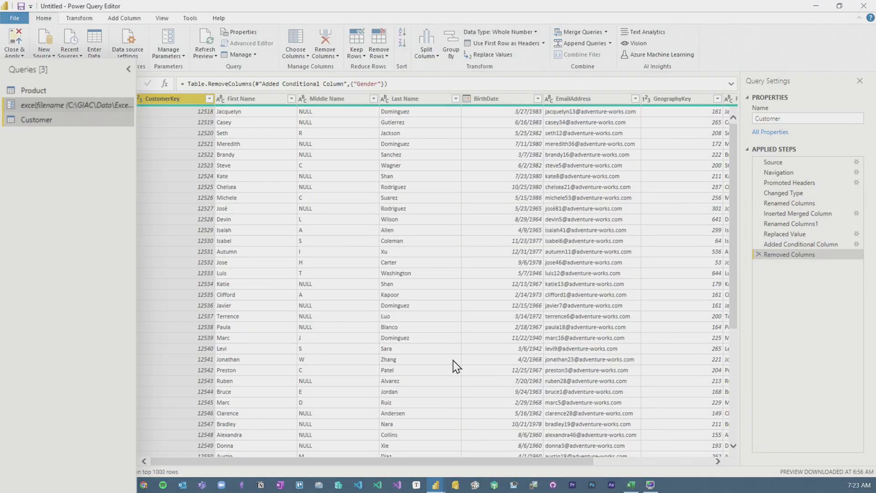
right_click(88, 105)
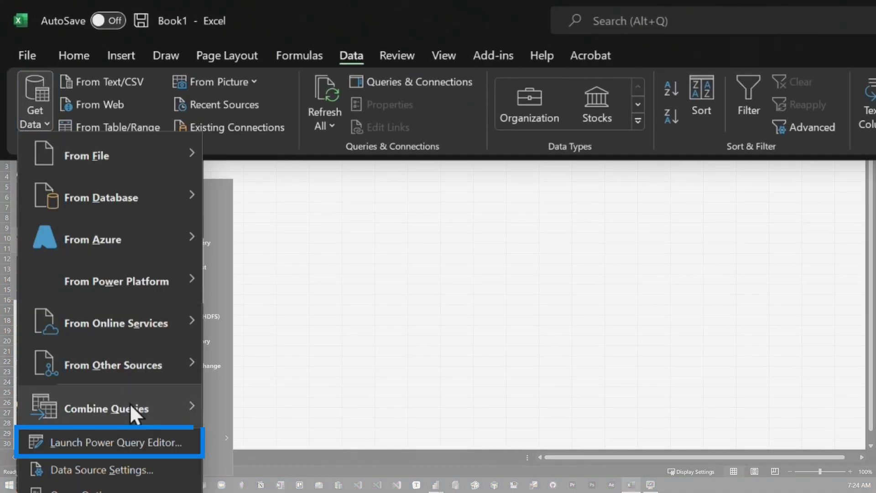
Paste Customer and excelfilename into a new Excel workbook's Power Query Editor
click(114, 442)
right_click(30, 106)
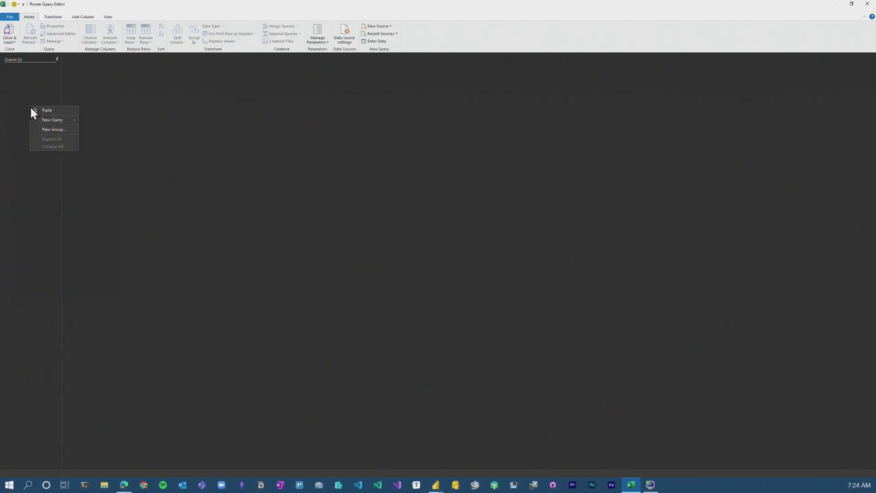
click(60, 111)
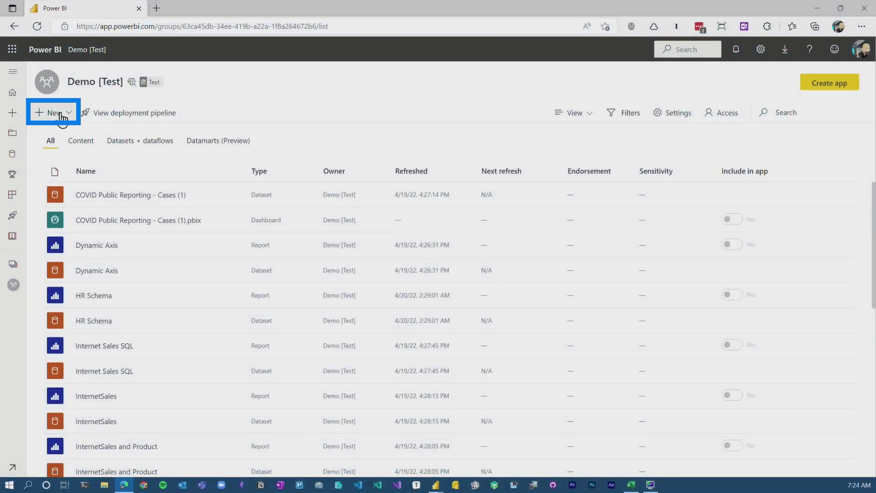
Create a new Power BI Service dataflow starting from a Blank query under the Other connectors
click(58, 113)
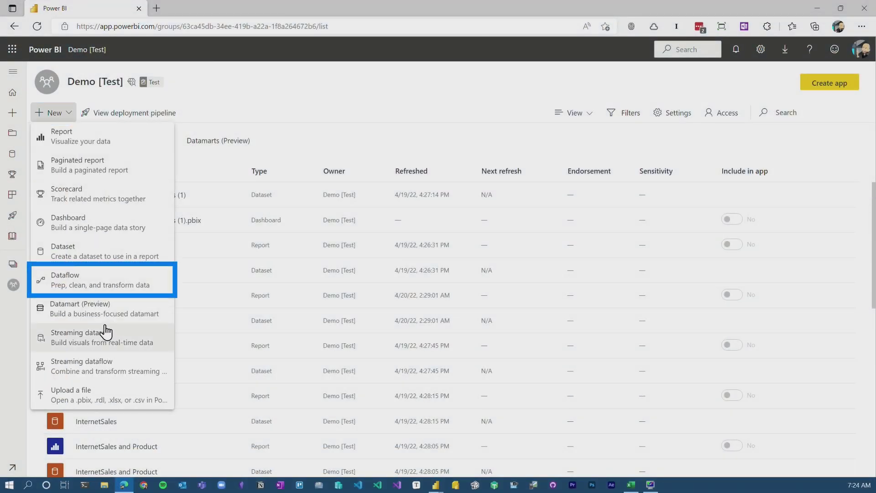
click(92, 285)
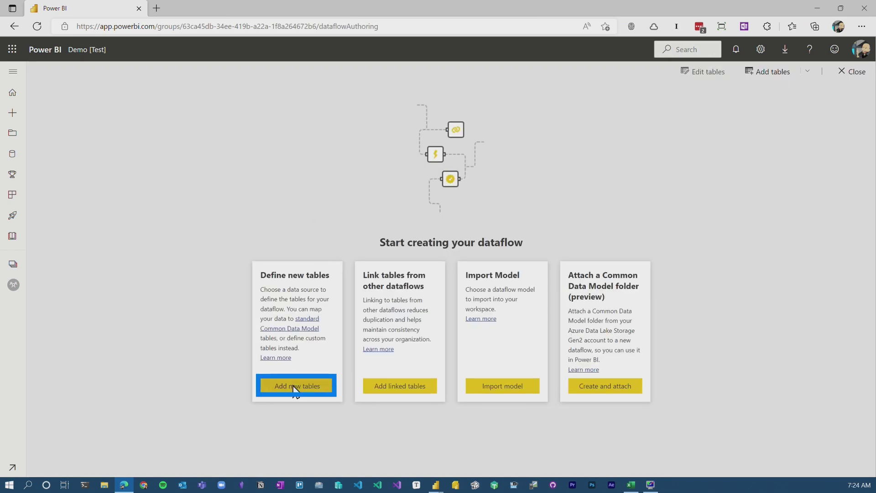
click(293, 386)
click(320, 135)
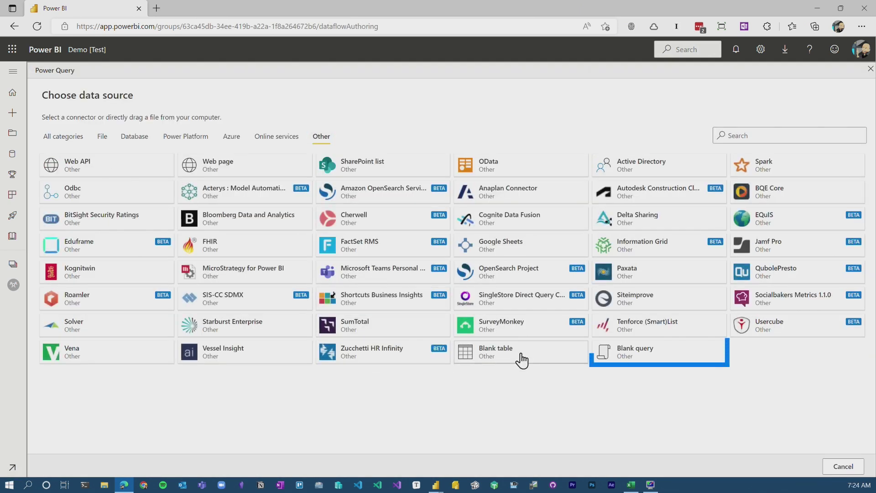
click(653, 356)
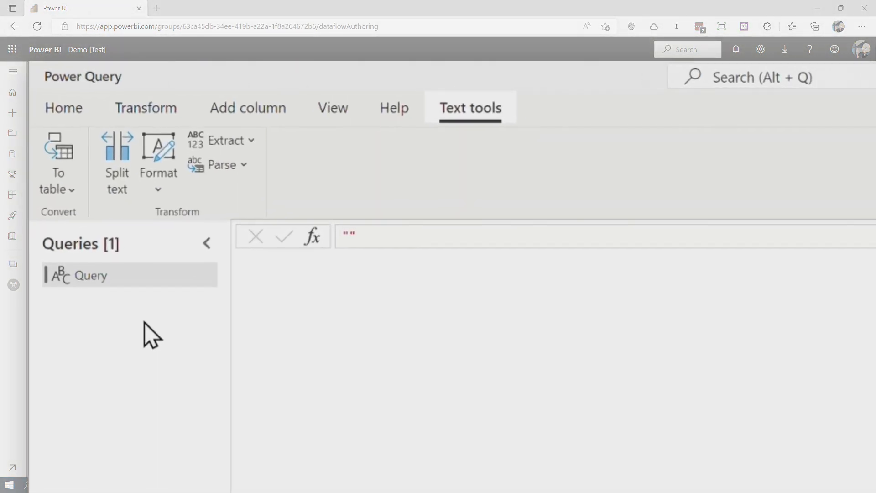
Paste the copied Customer query and excelfilename parameter into the dataflow's queries list
right_click(146, 326)
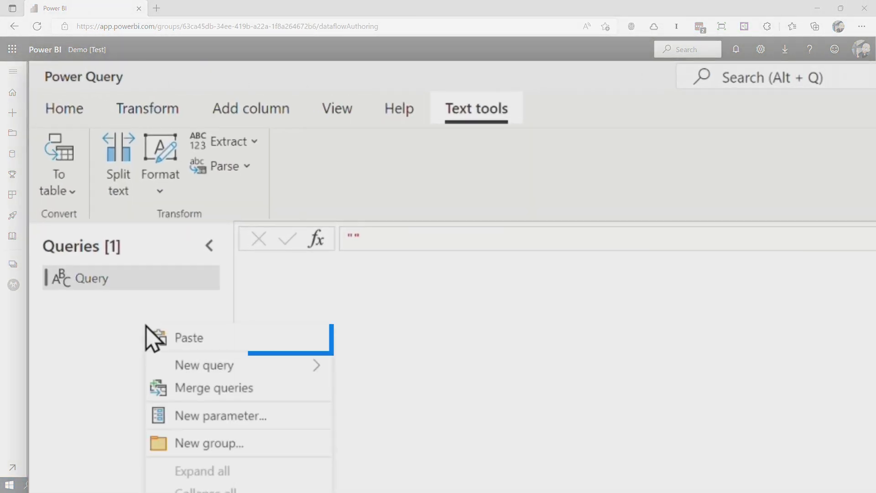
click(171, 335)
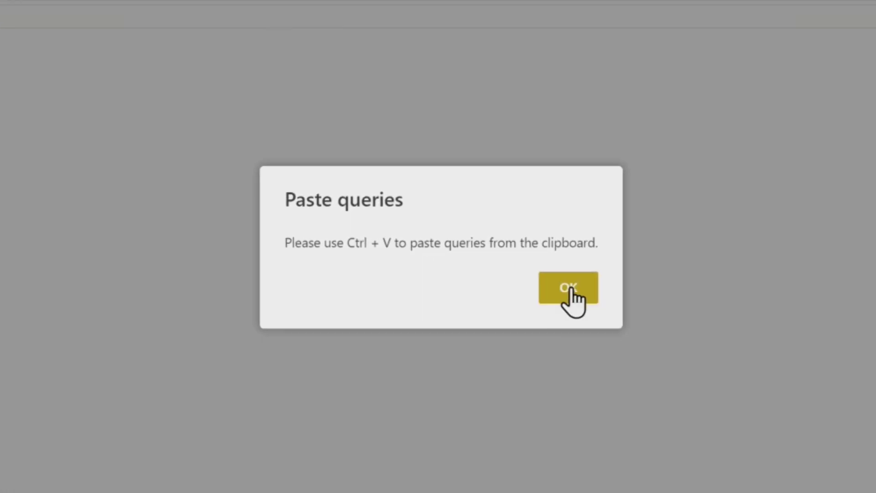
click(643, 325)
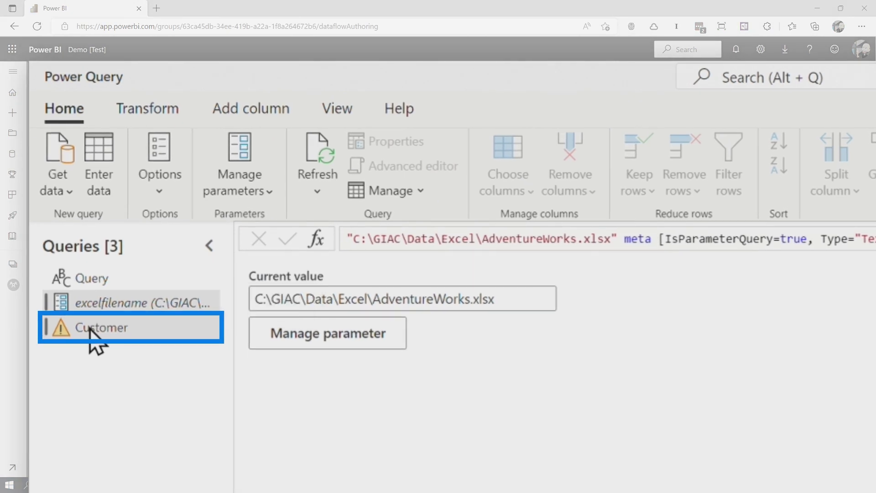
View the Customer query's credentials warning and show its M code in the Advanced editor
click(90, 330)
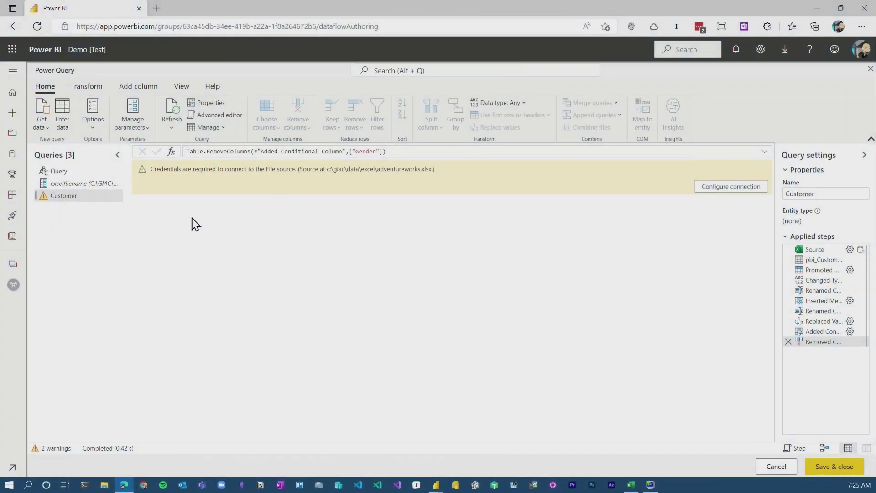
right_click(99, 192)
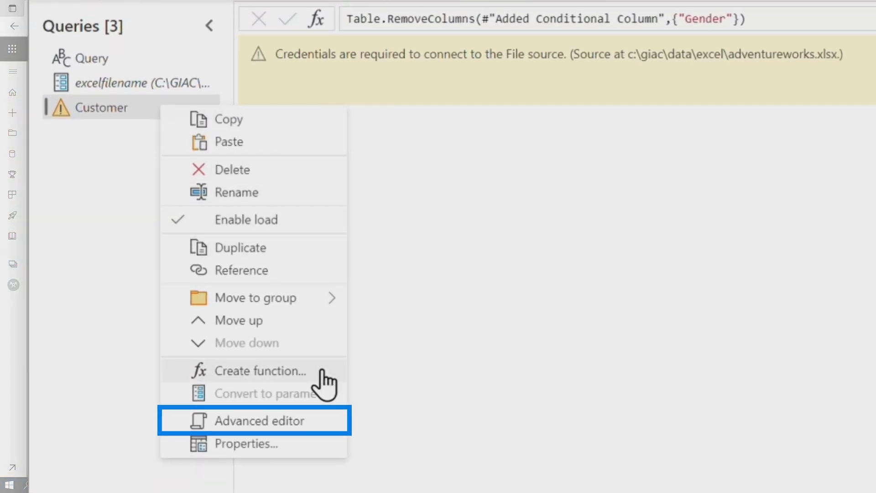
click(259, 420)
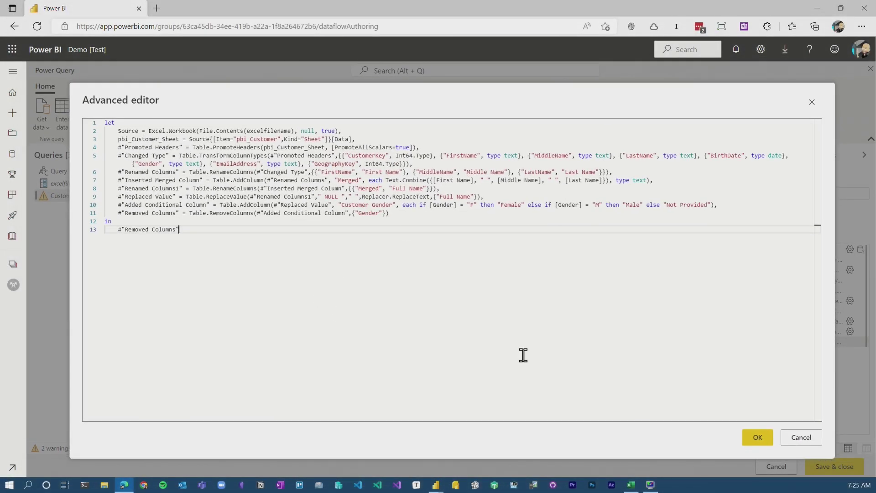